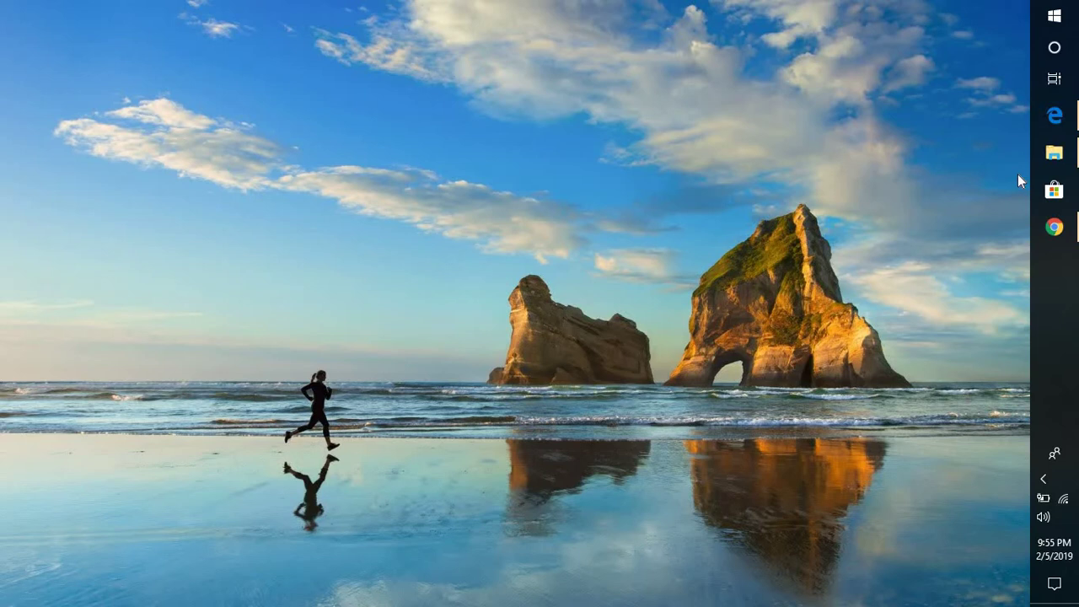
Bring back the browser window showing the 'avira antivirus download' Google results.
left_click(1053, 227)
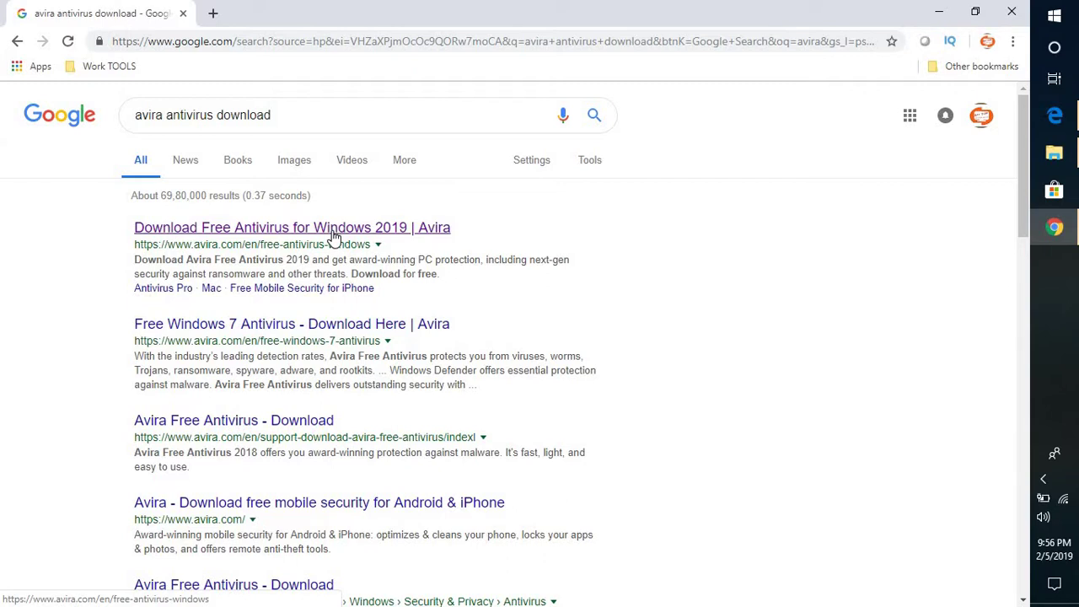
Open Avira's Free Antivirus for Windows 2019 page and scroll through its comparison chart.
left_click(333, 237)
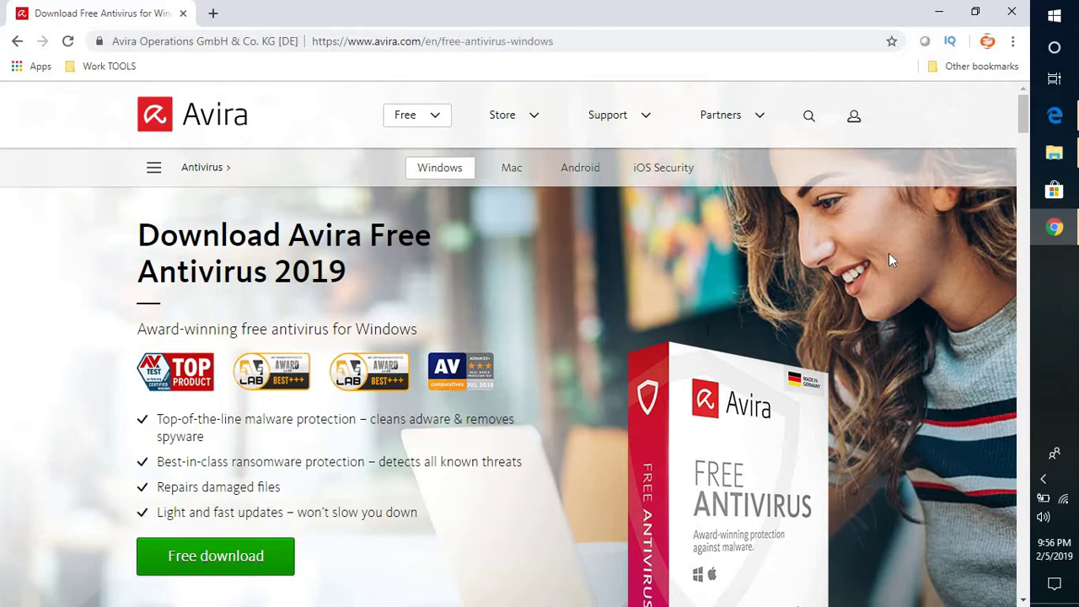
scroll(1022, 134, "down", 1)
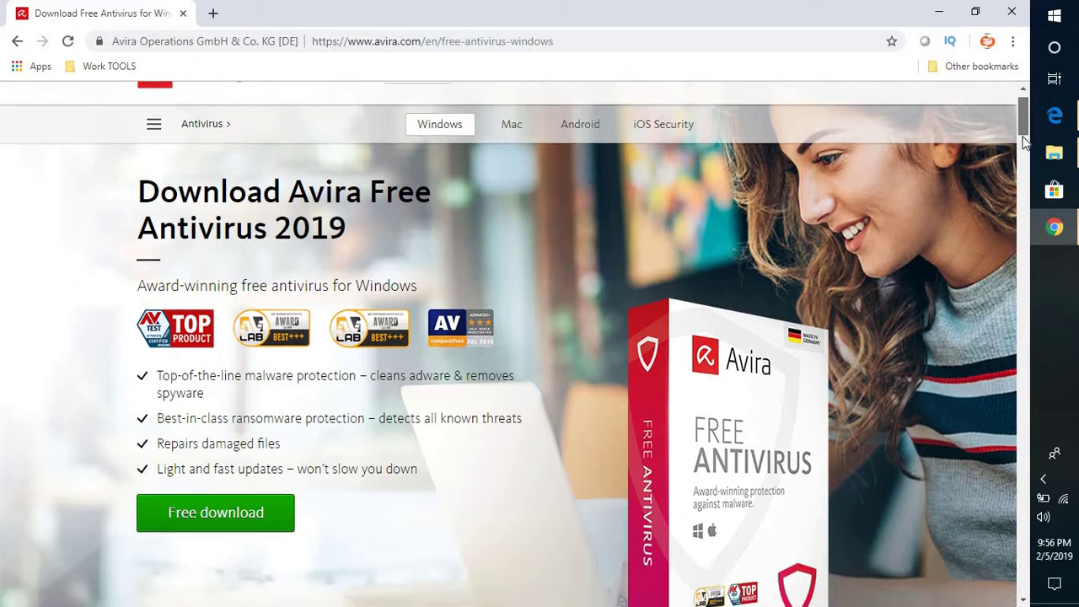
scroll(1022, 139, "down", 5)
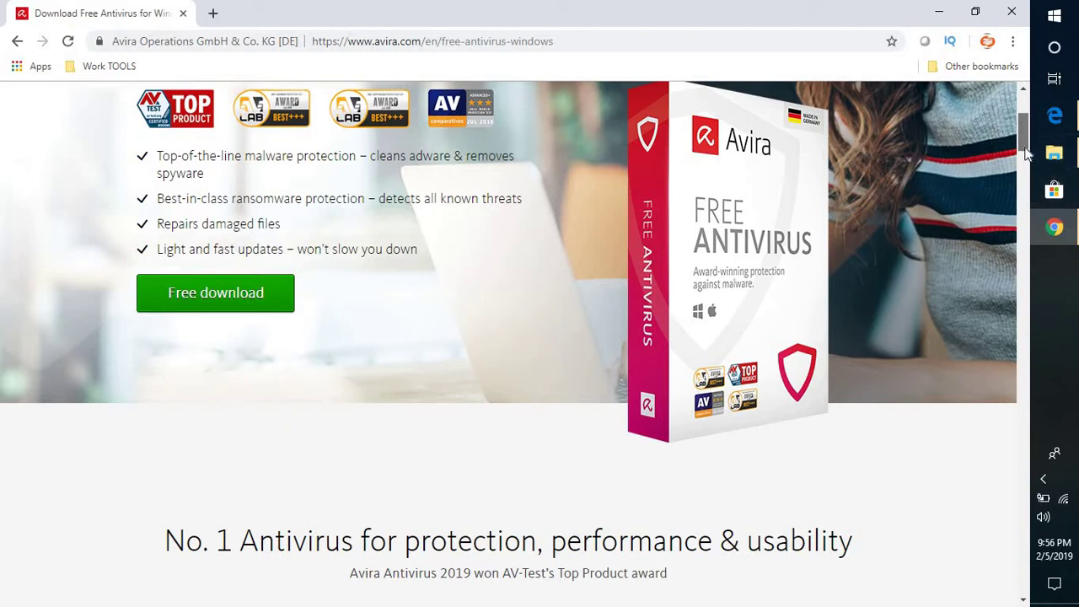
left_click_drag(1023, 145, 1024, 167)
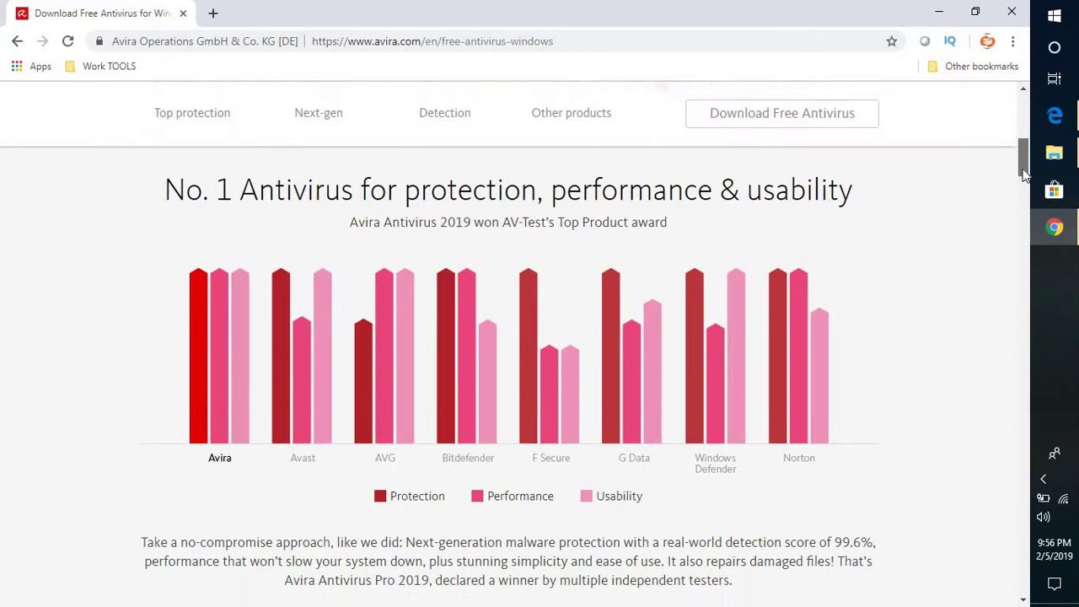
left_click_drag(1023, 169, 1023, 174)
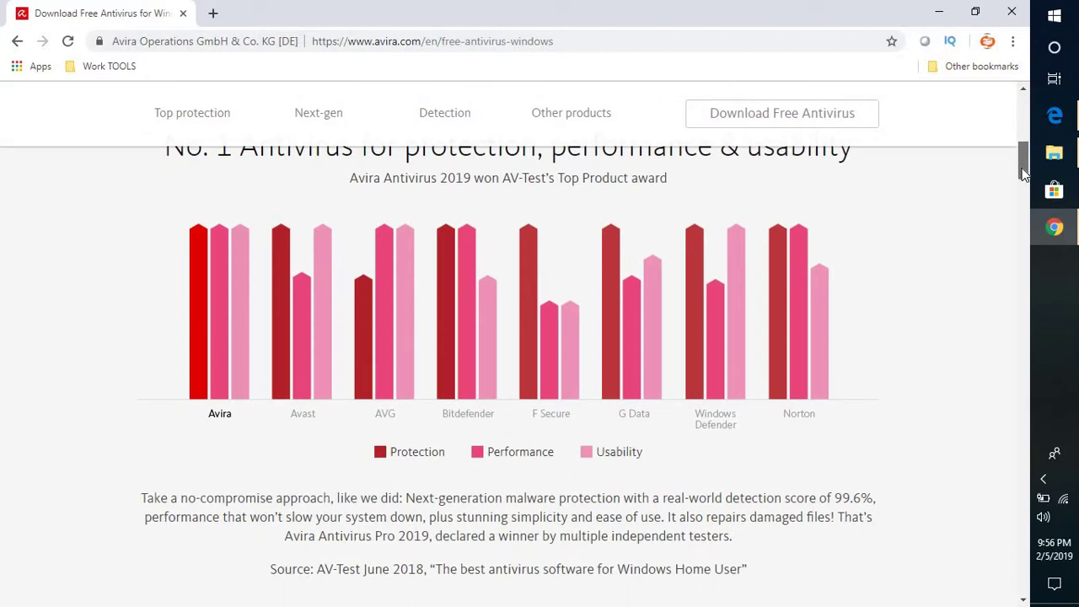
left_click_drag(1023, 173, 1023, 169)
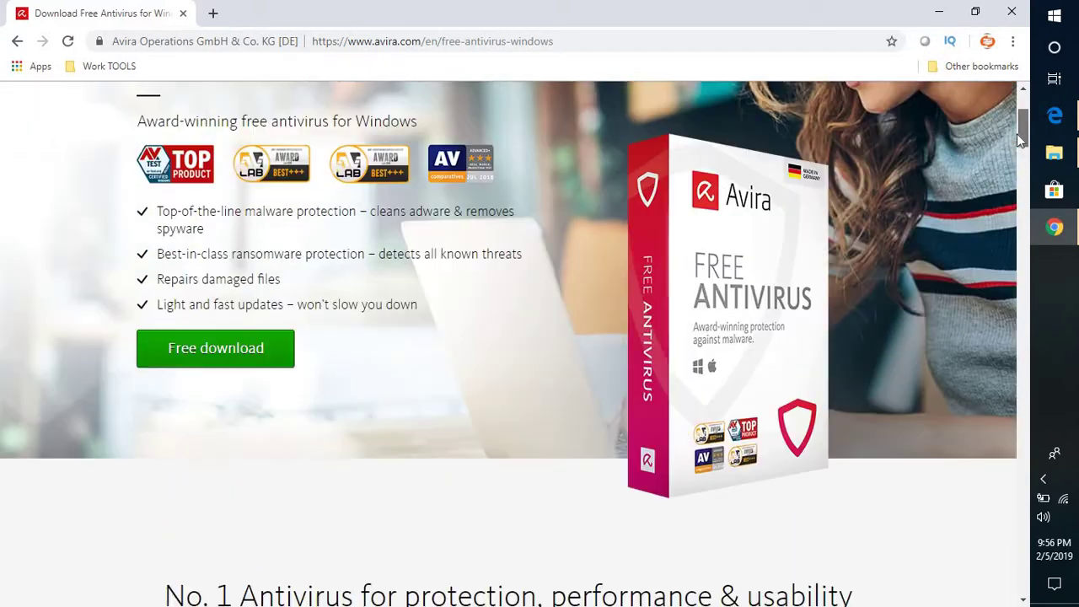
left_click_drag(1019, 159, 1017, 133)
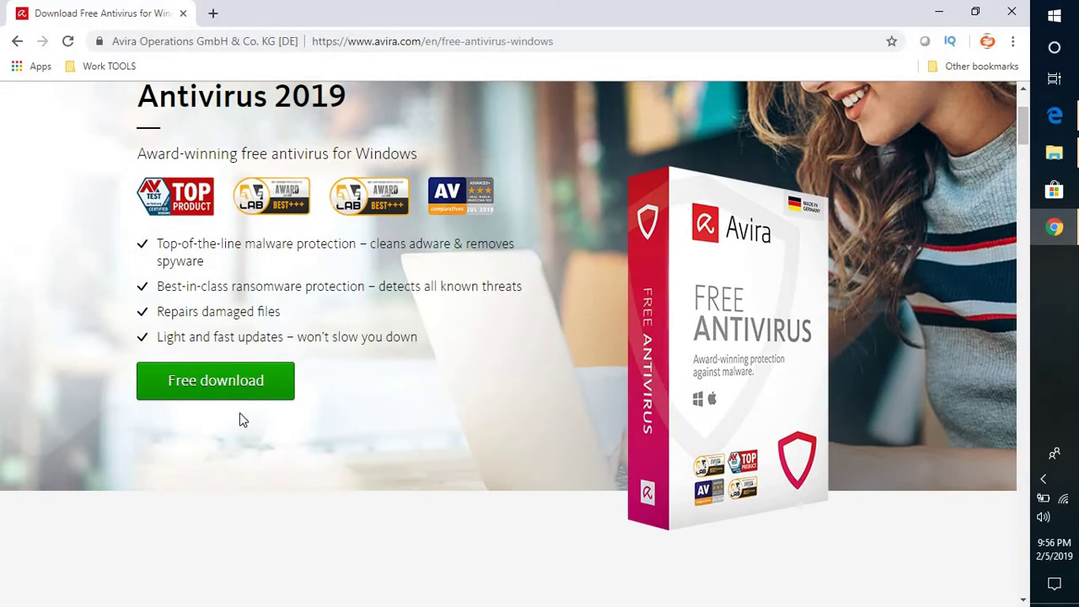
Download the free Avira installer and run the .exe from Chrome's download bar.
left_click(241, 389)
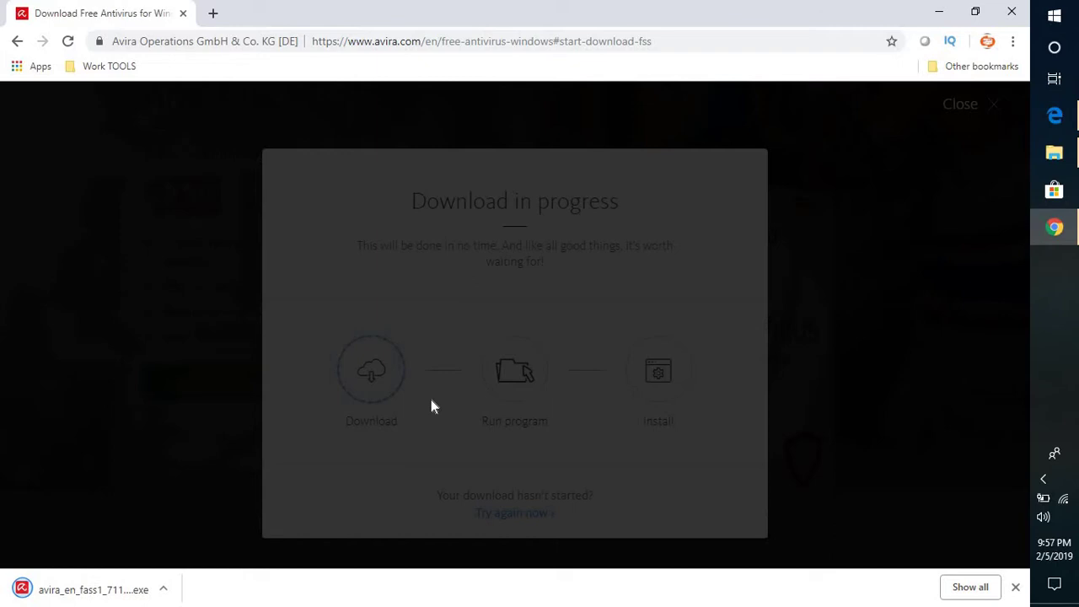
left_click(84, 590)
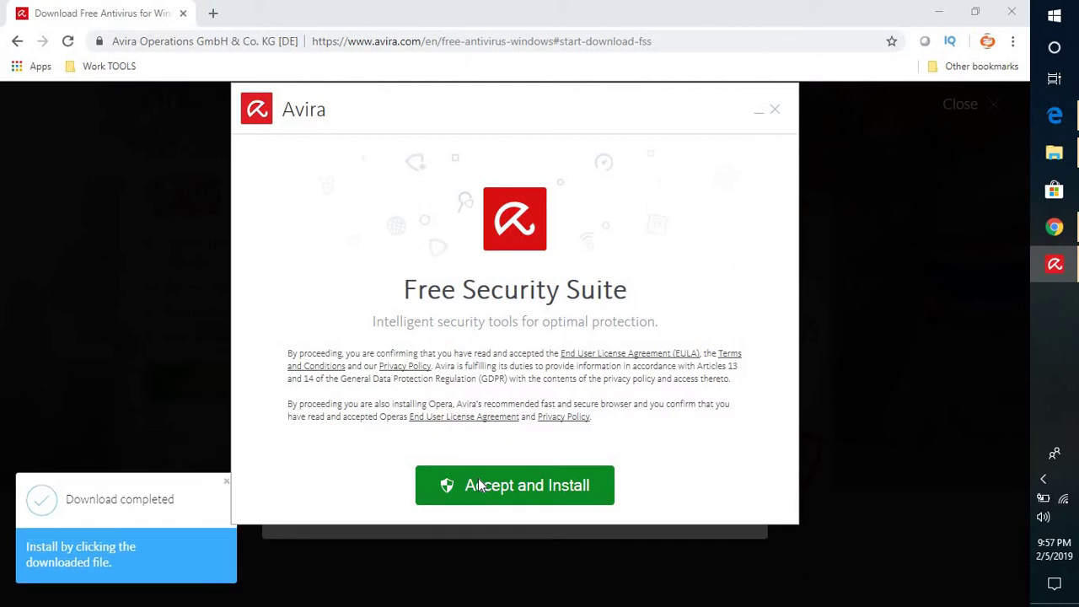
Accept the Free Security Suite licence terms and begin installation.
left_click(477, 479)
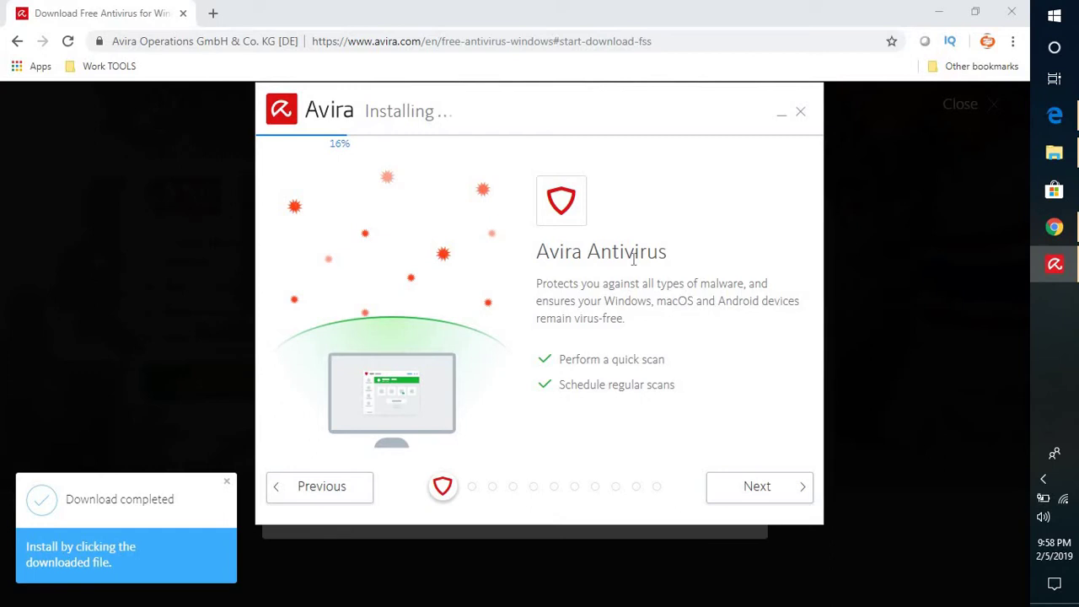
Page through the installer's feature slides, SafeSearch Plus to Privacy Pal, while installation runs.
left_click(771, 493)
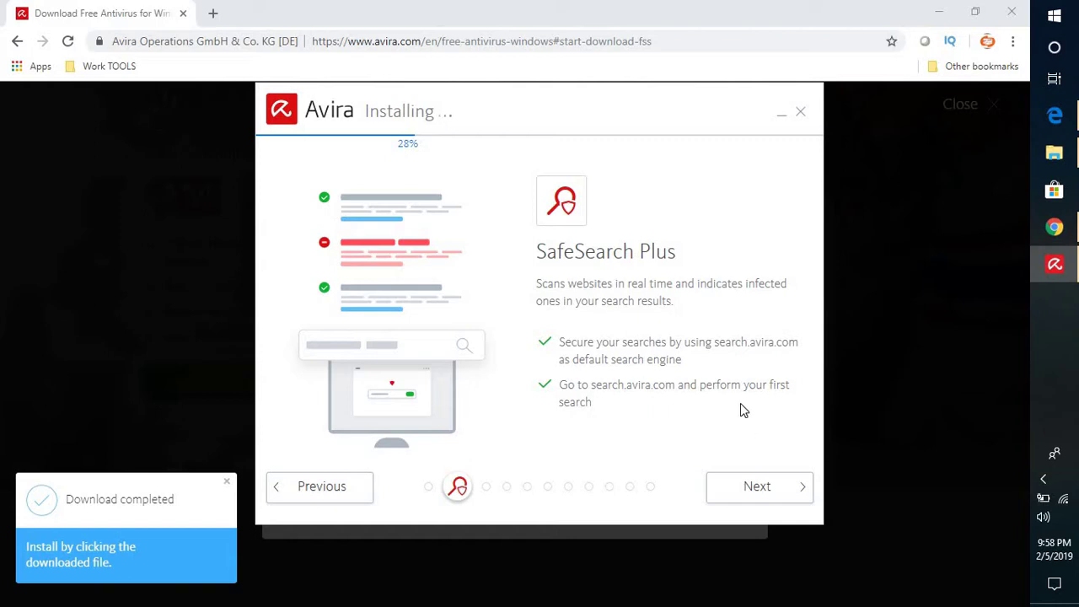
left_click(761, 487)
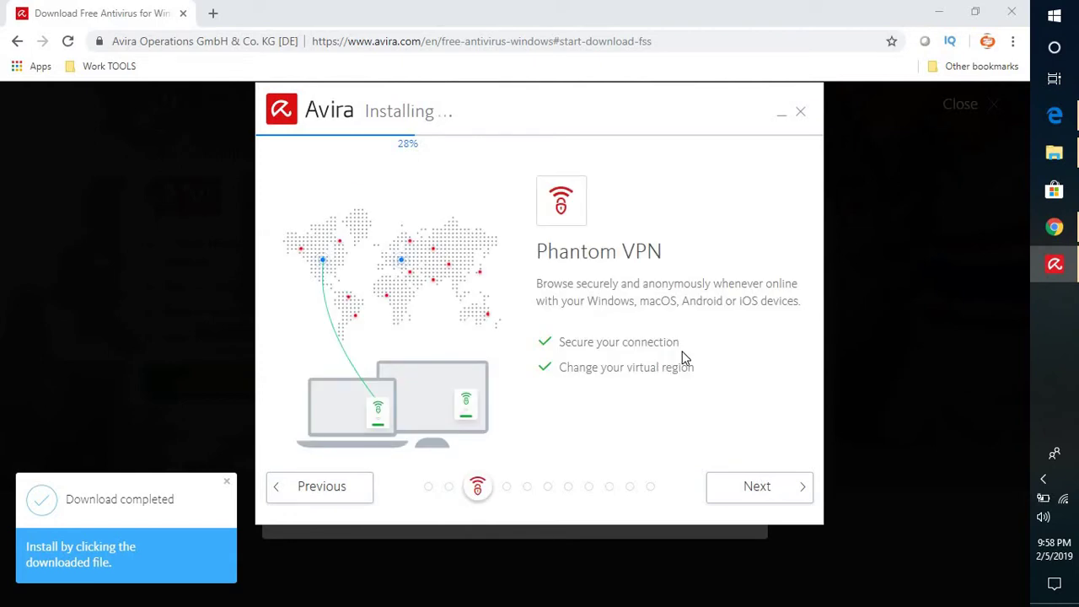
left_click(753, 489)
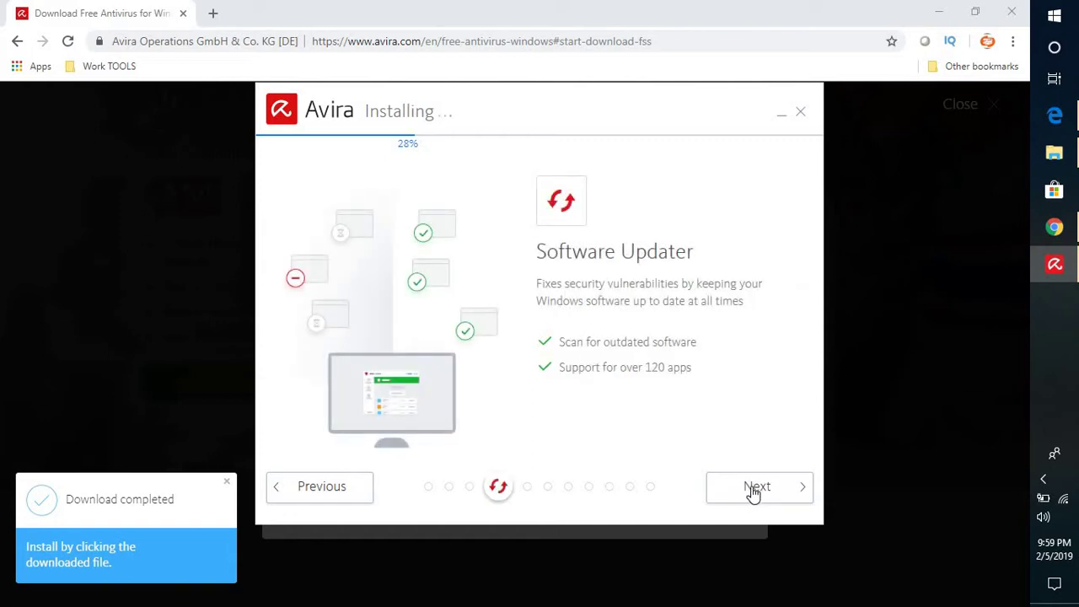
left_click(751, 488)
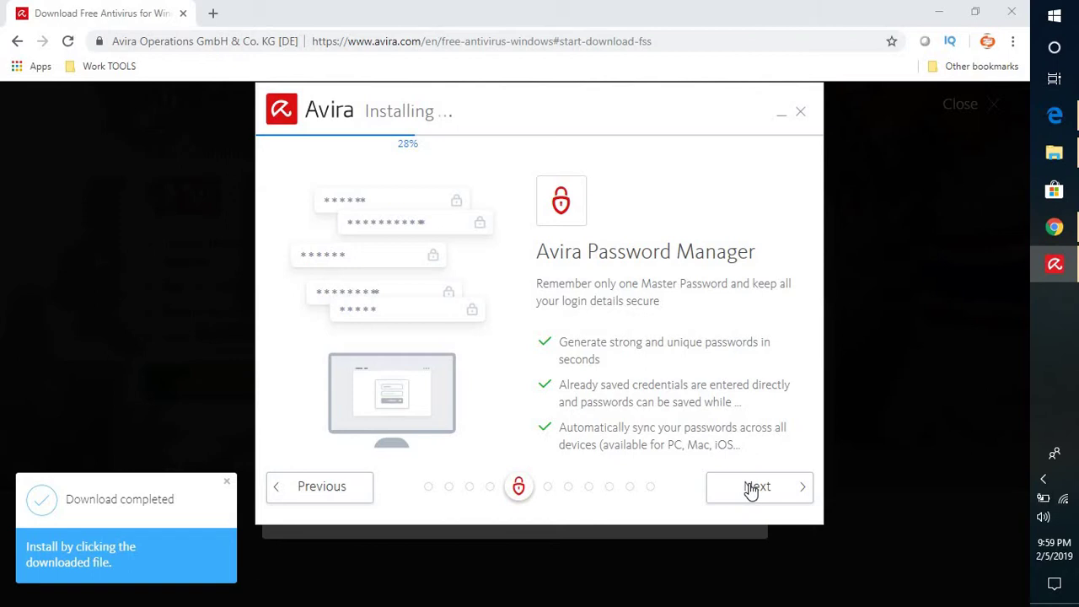
left_click(750, 489)
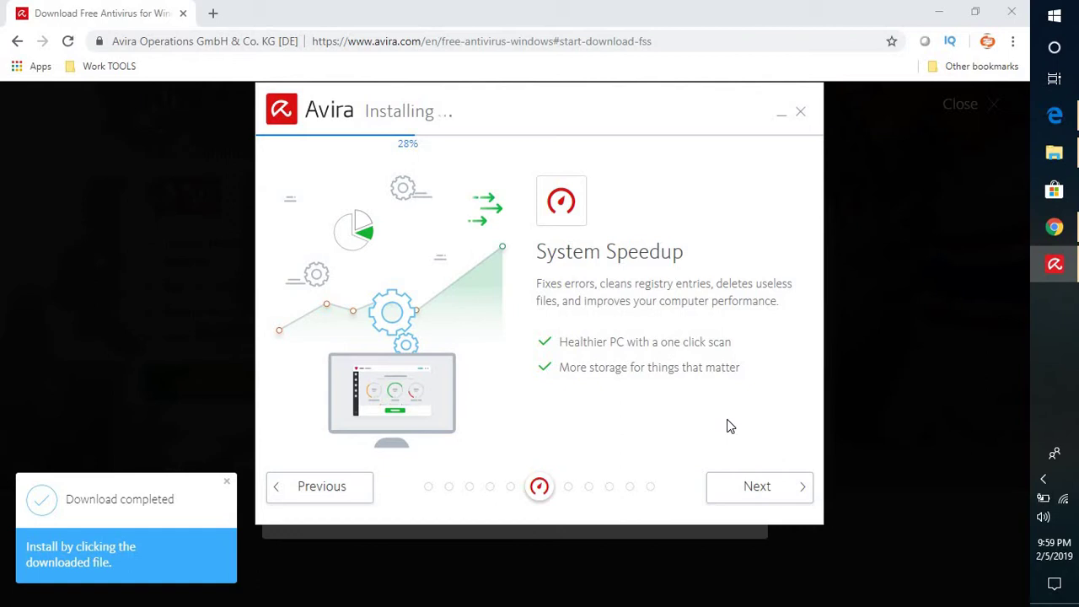
left_click(758, 494)
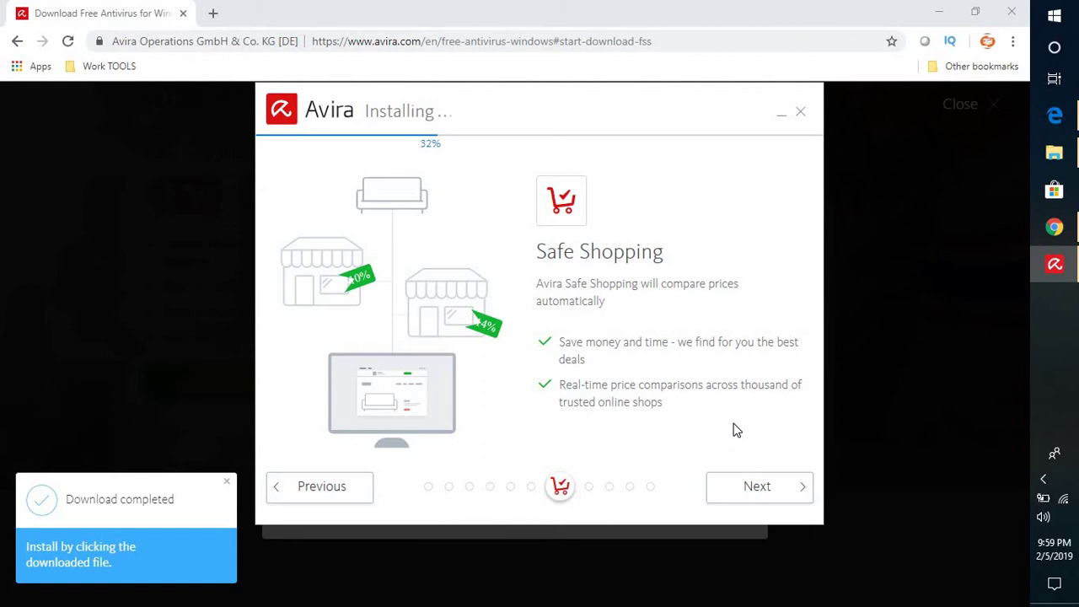
left_click(751, 489)
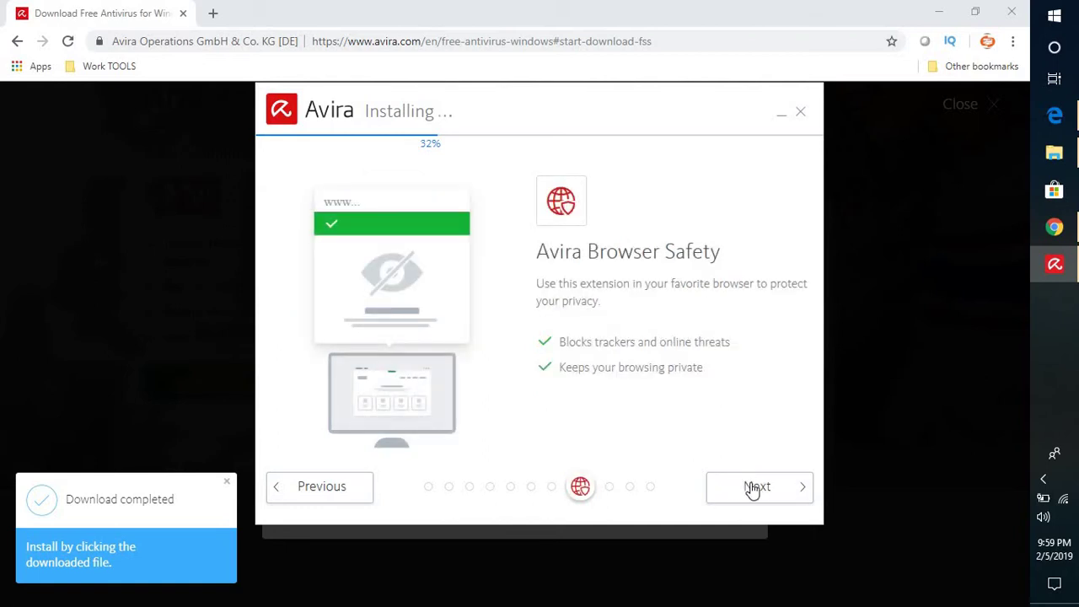
left_click(756, 489)
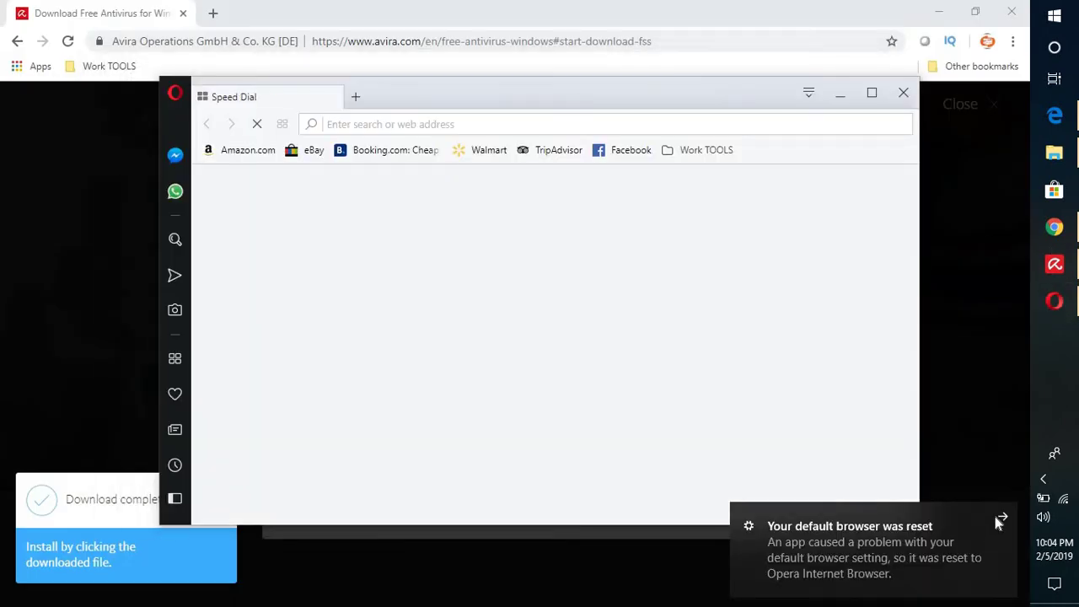
Dismiss Opera's default-browser notification, minimize Opera, and launch Avira from the installer.
left_click(996, 512)
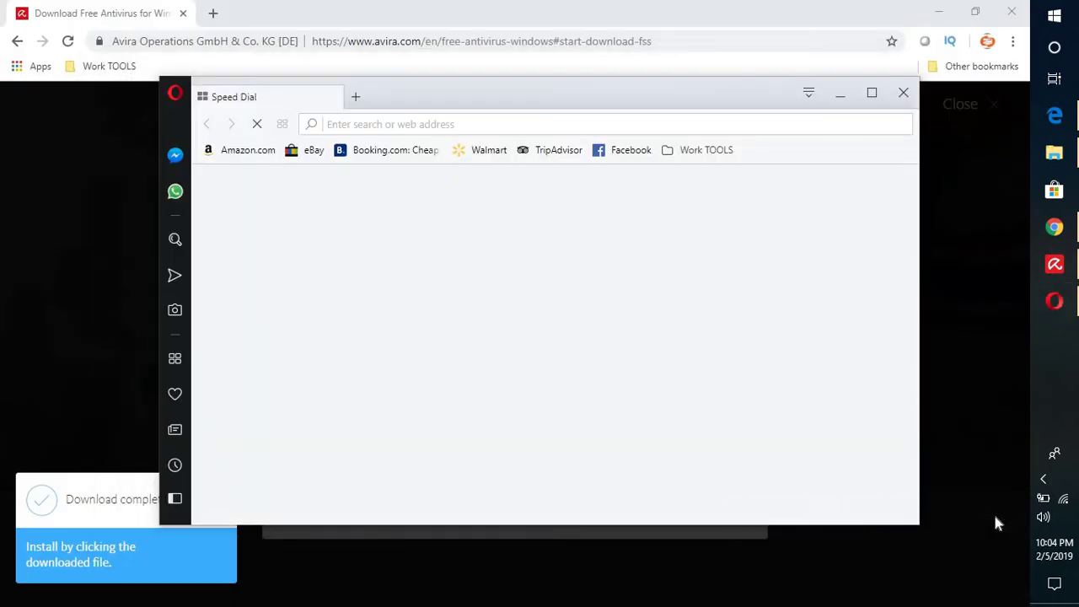
left_click(841, 94)
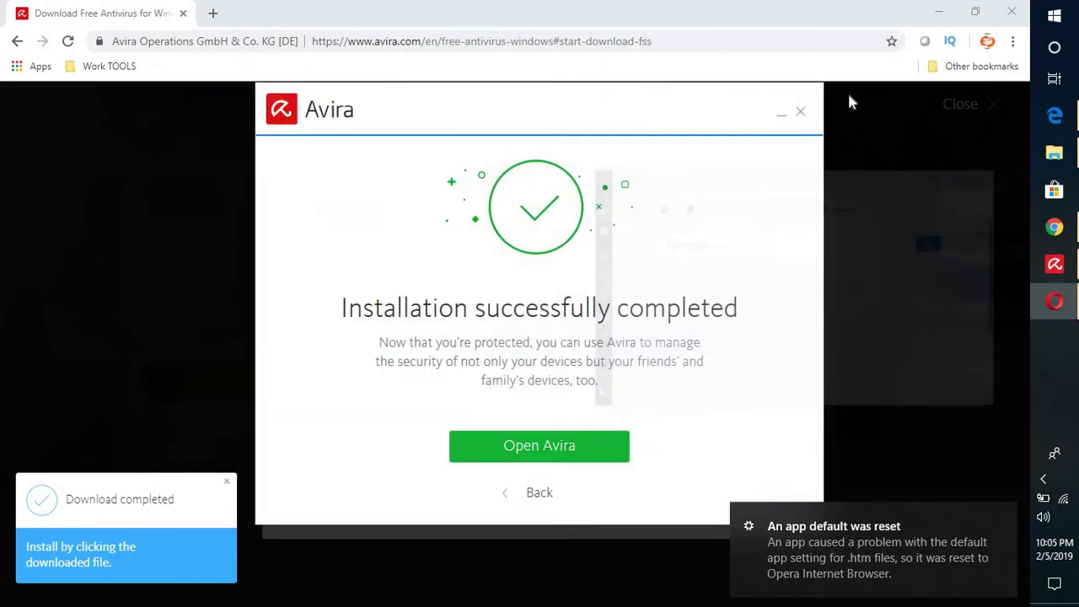
left_click(547, 452)
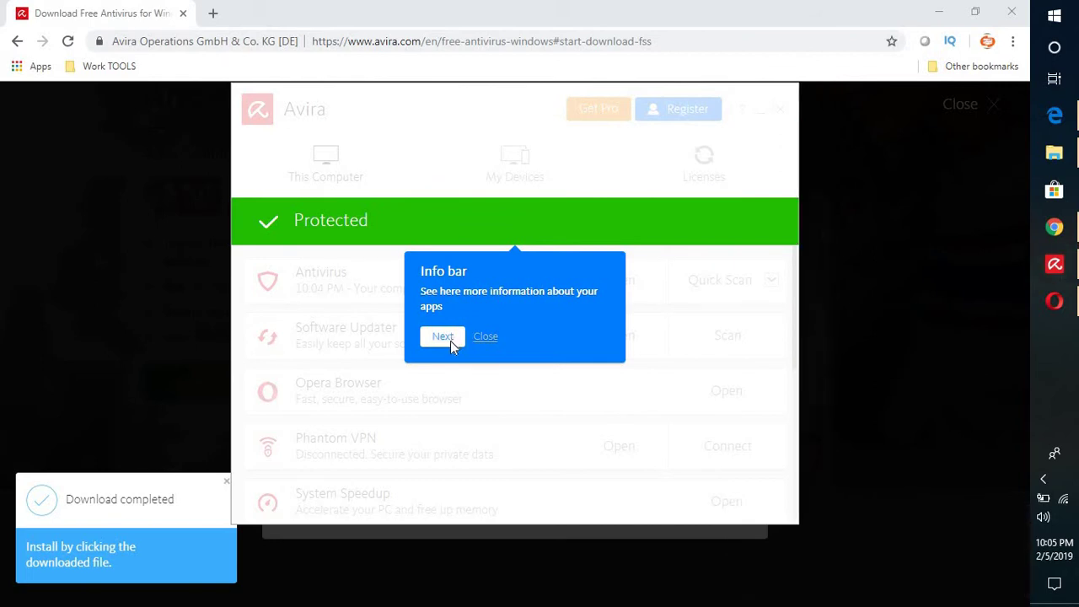
Step through the Info bar, My apps, My devices and licenses tour, then decline the welcome gift.
left_click(450, 340)
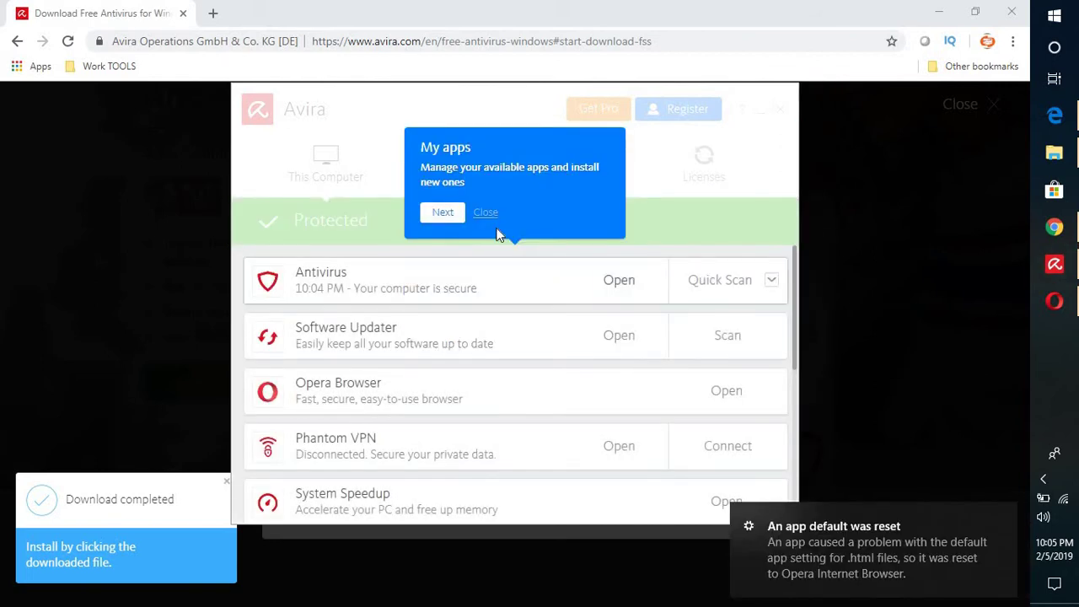
left_click(459, 220)
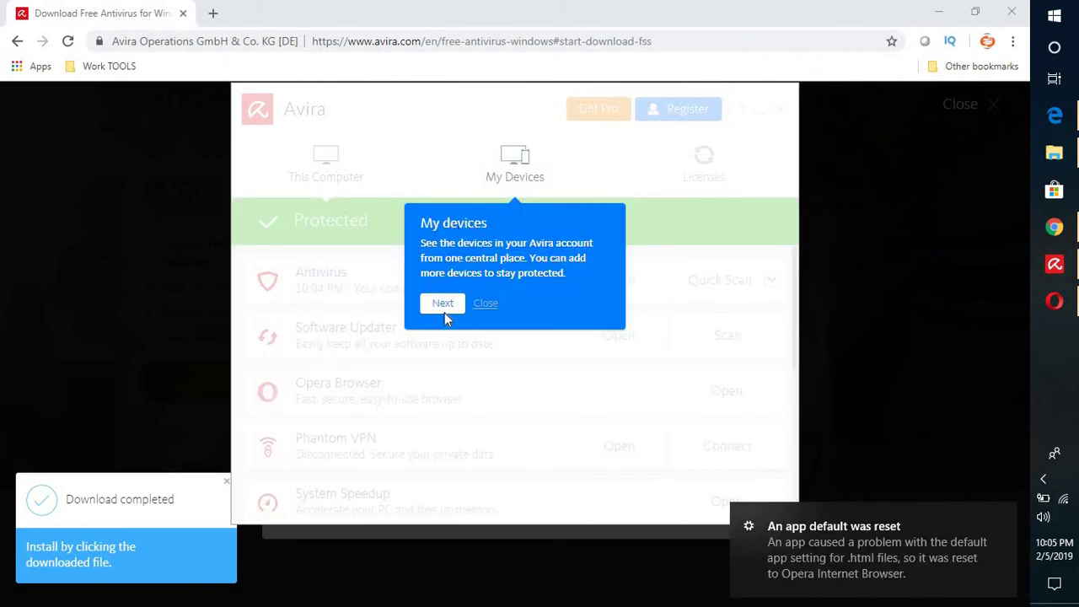
left_click(444, 313)
left_click(614, 291)
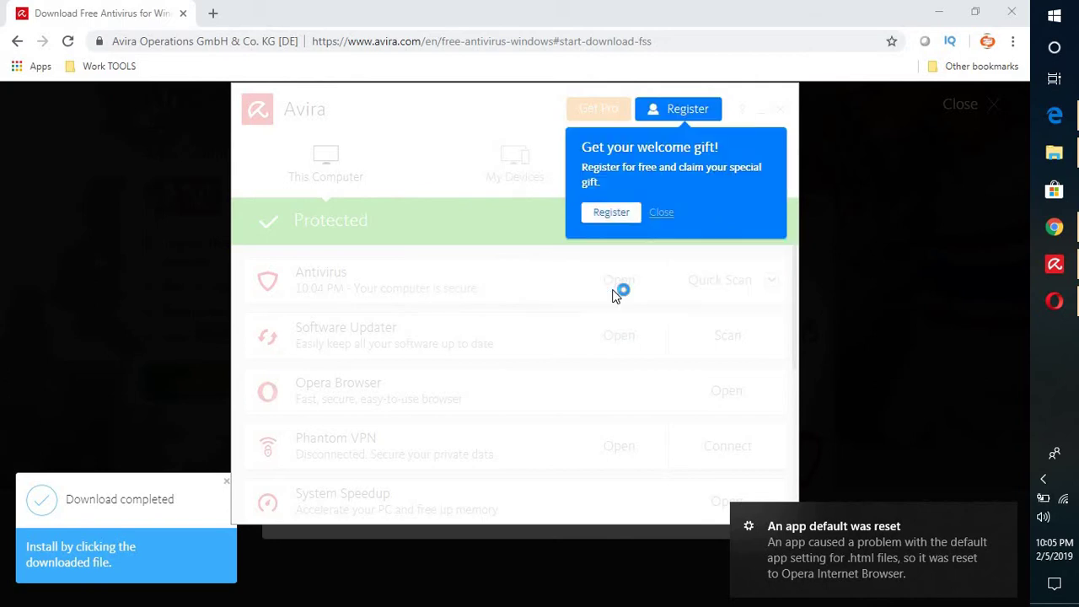
left_click(661, 213)
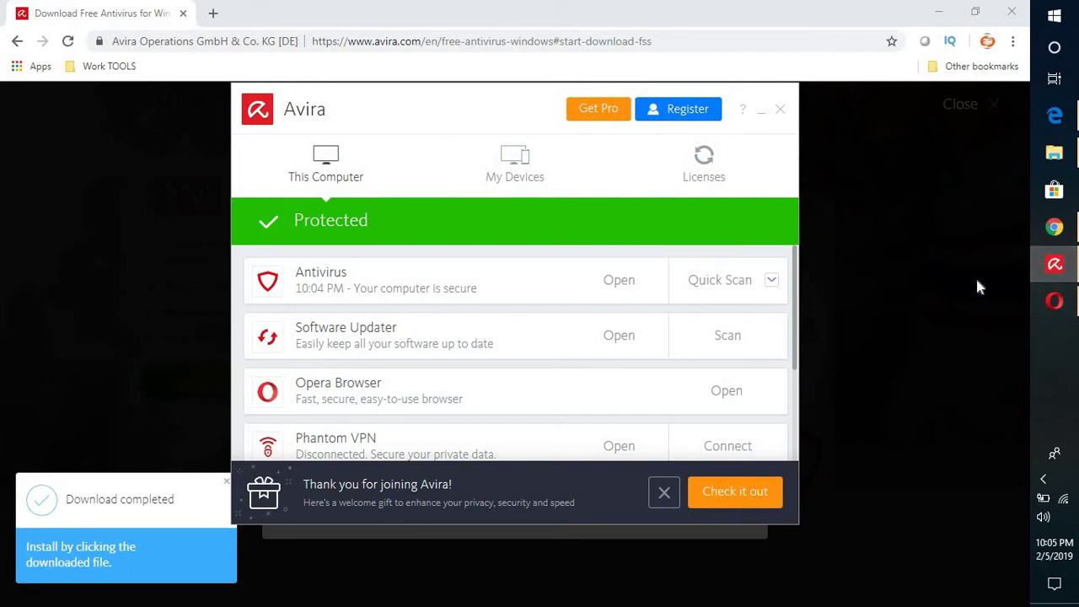
Hide Chrome and dismiss the 'Thank you for joining Avira' banner on the dashboard.
left_click(949, 20)
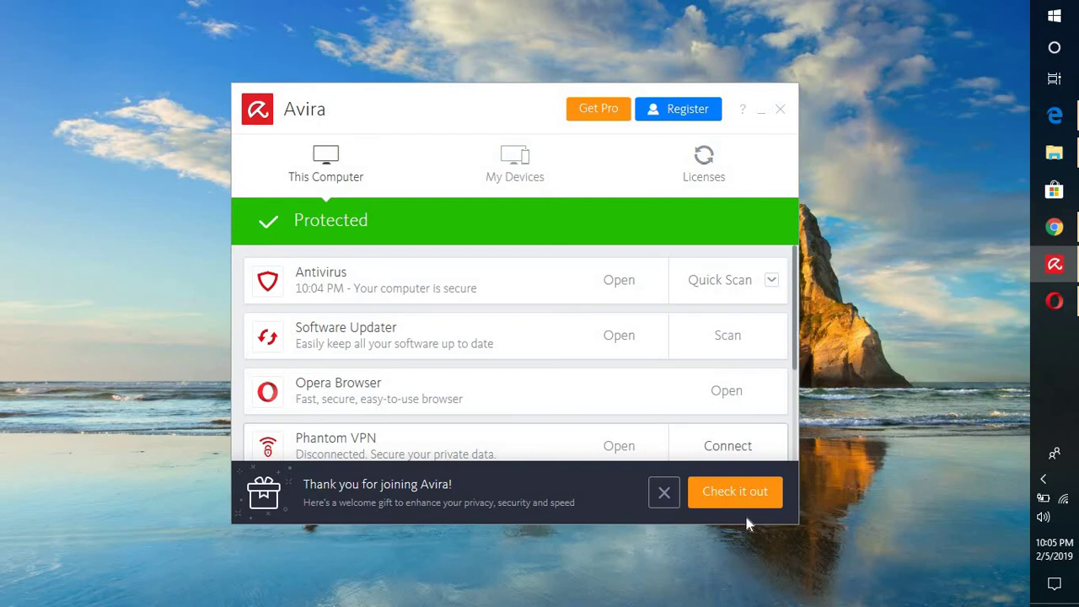
left_click(671, 496)
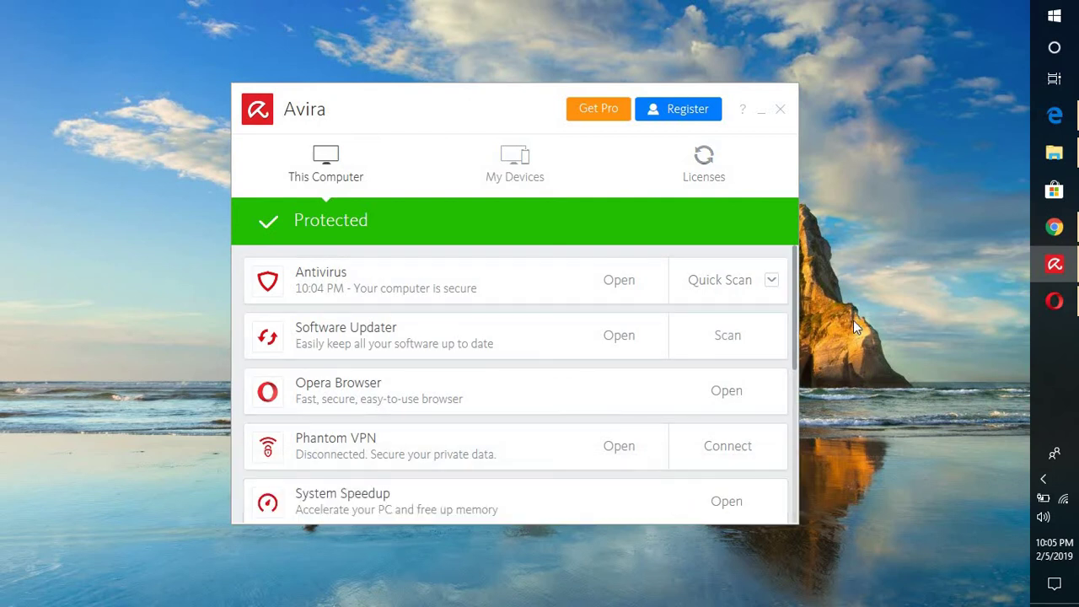
scroll(796, 354, "down", 1)
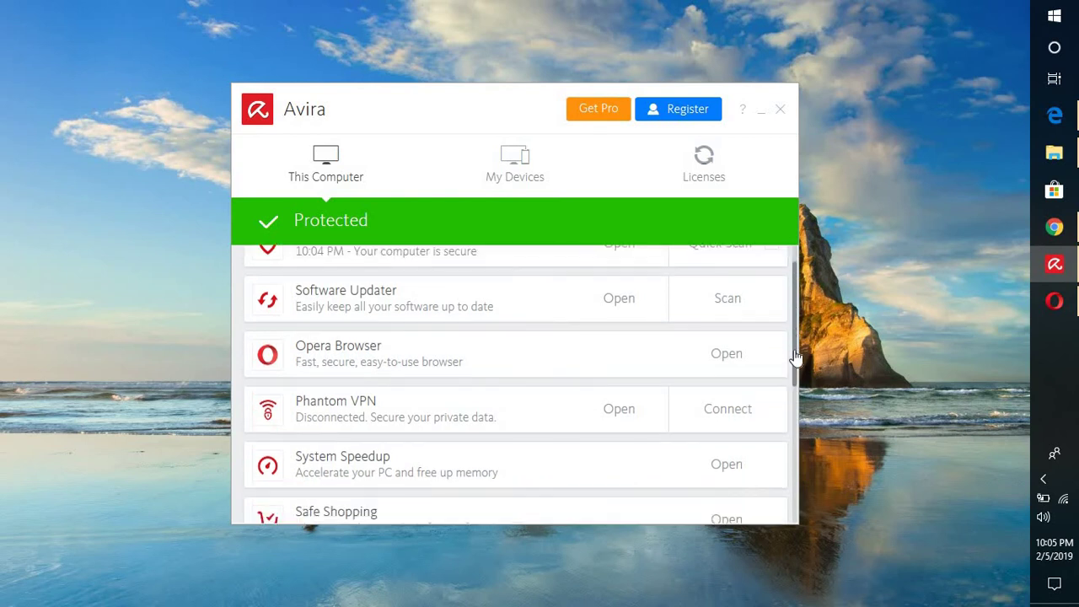
scroll(795, 291, "up", 1)
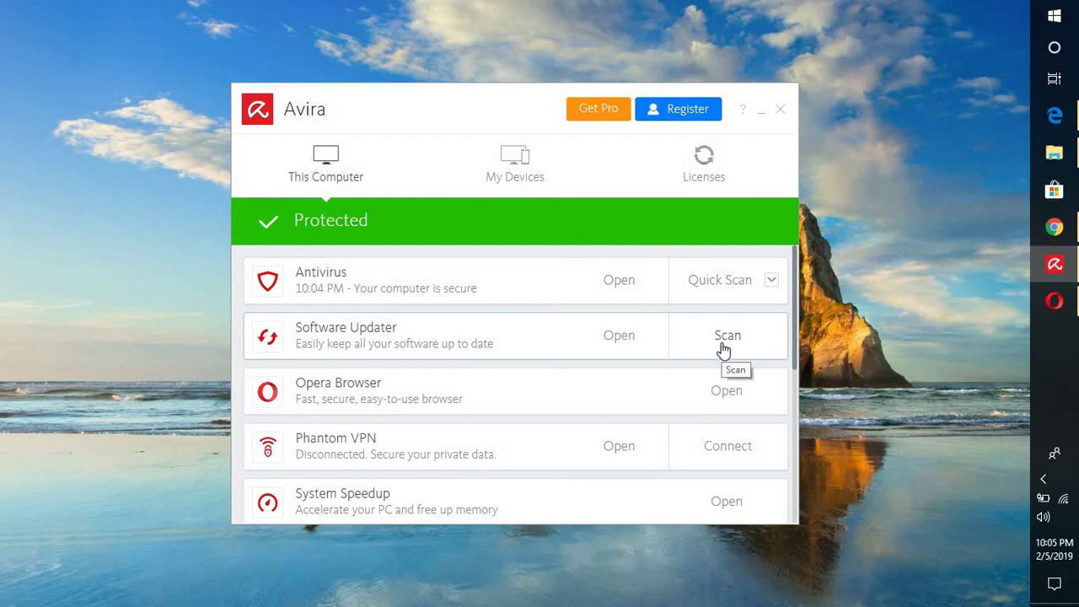
Scroll to Avira's optional apps, then open its tray icon quick menu with scan and update options.
scroll(790, 381, "down", 2)
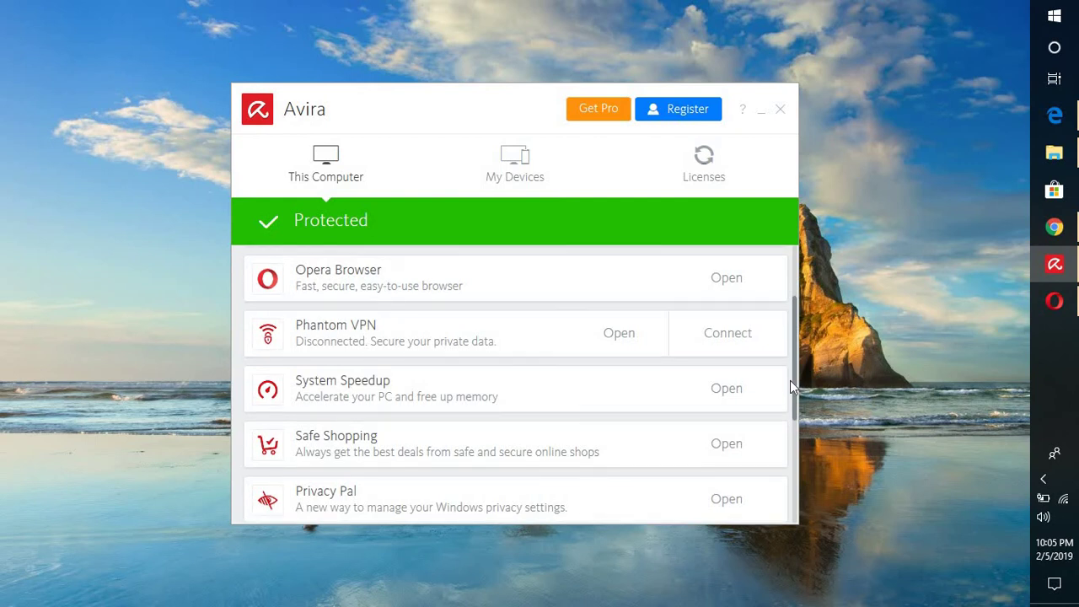
scroll(789, 396, "down", 1)
scroll(787, 434, "down", 1)
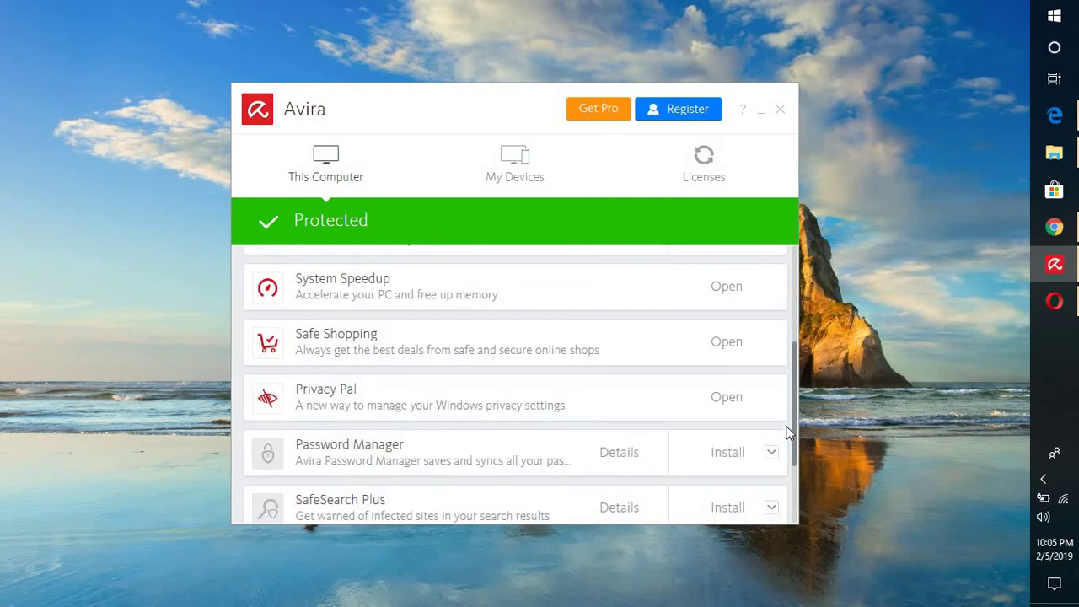
scroll(784, 455, "down", 1)
scroll(783, 461, "down", 1)
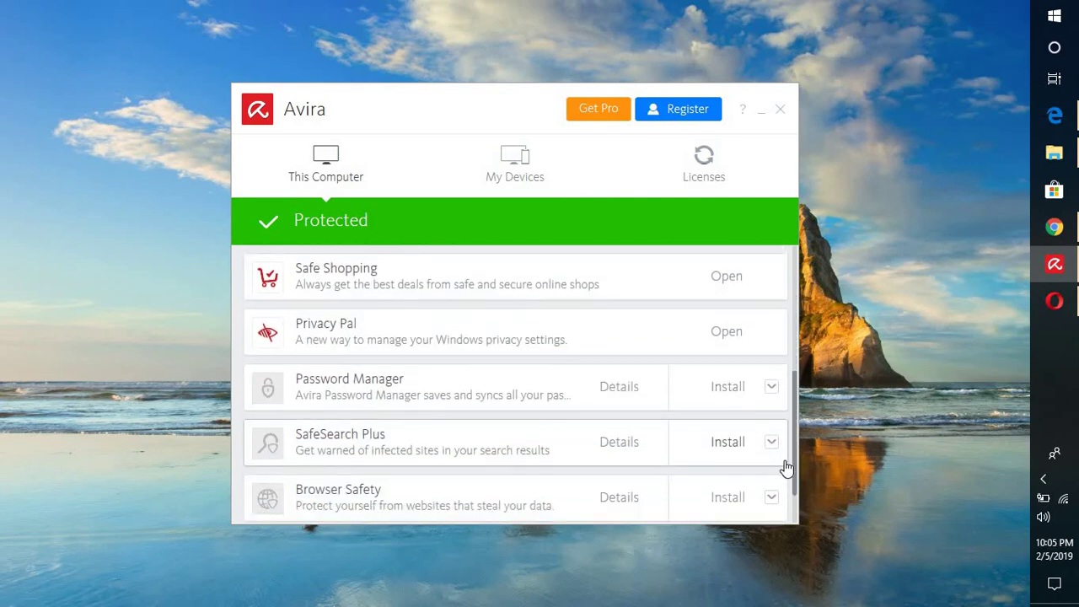
scroll(786, 468, "down", 1)
scroll(786, 472, "down", 1)
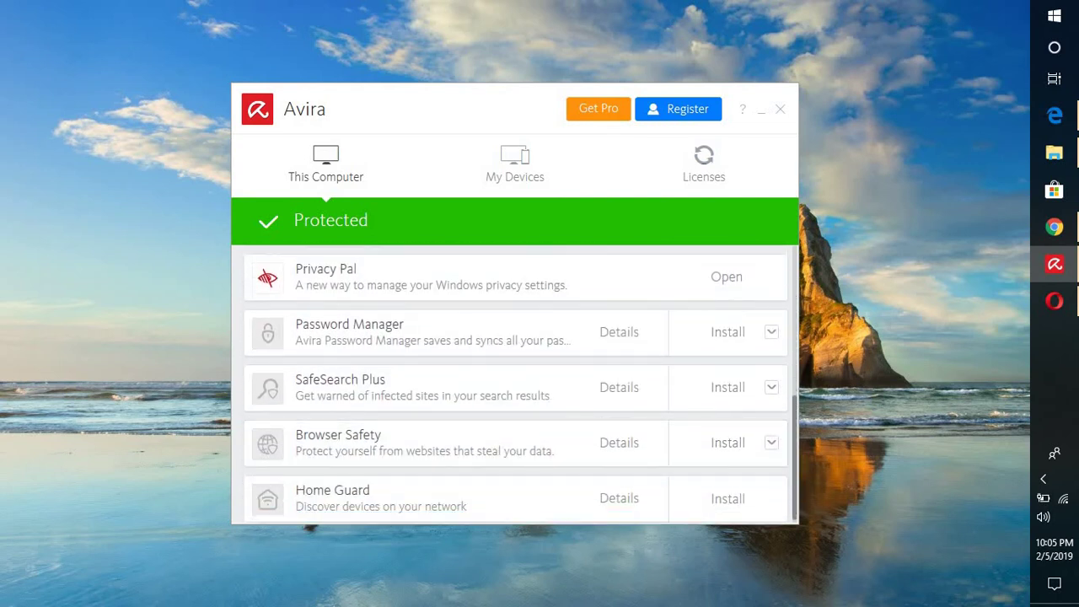
left_click(1043, 478)
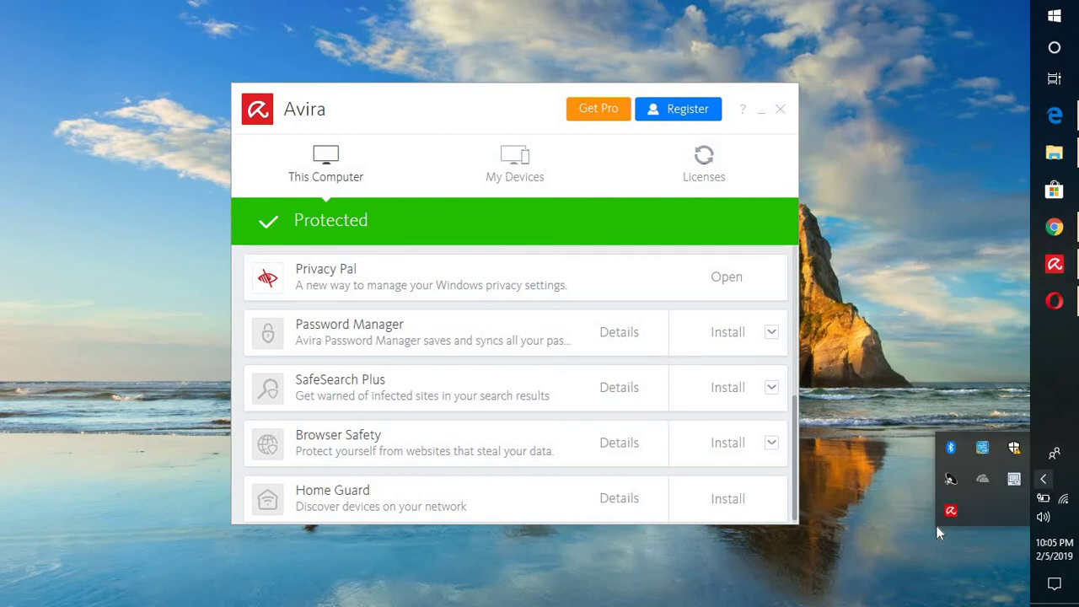
right_click(954, 509)
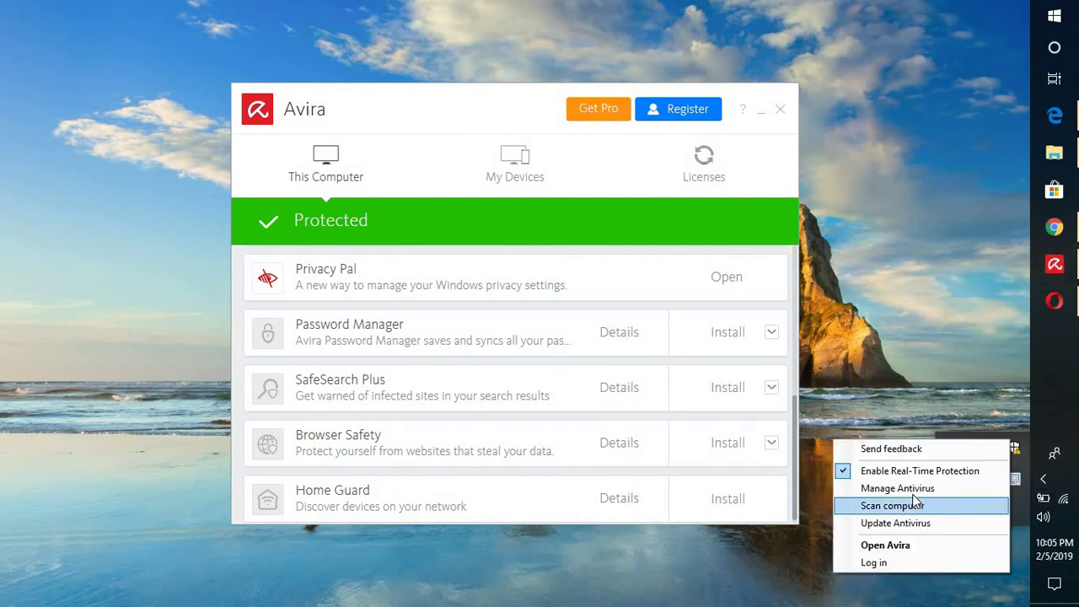